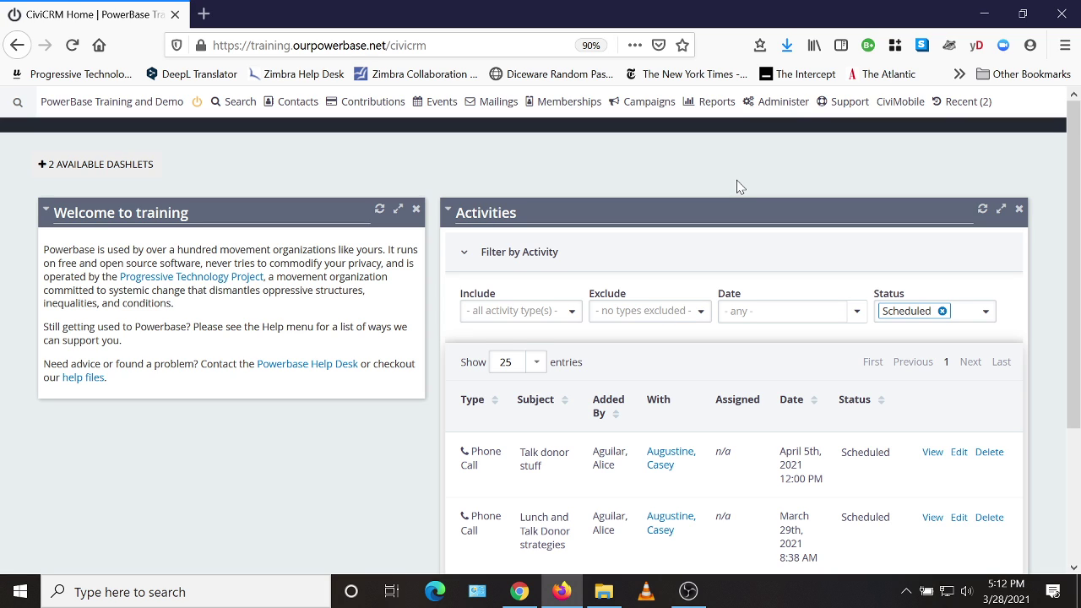
Step: Start a new report from the PowerBase Donor Behaviour Detail template among the contribution report templates
click(723, 103)
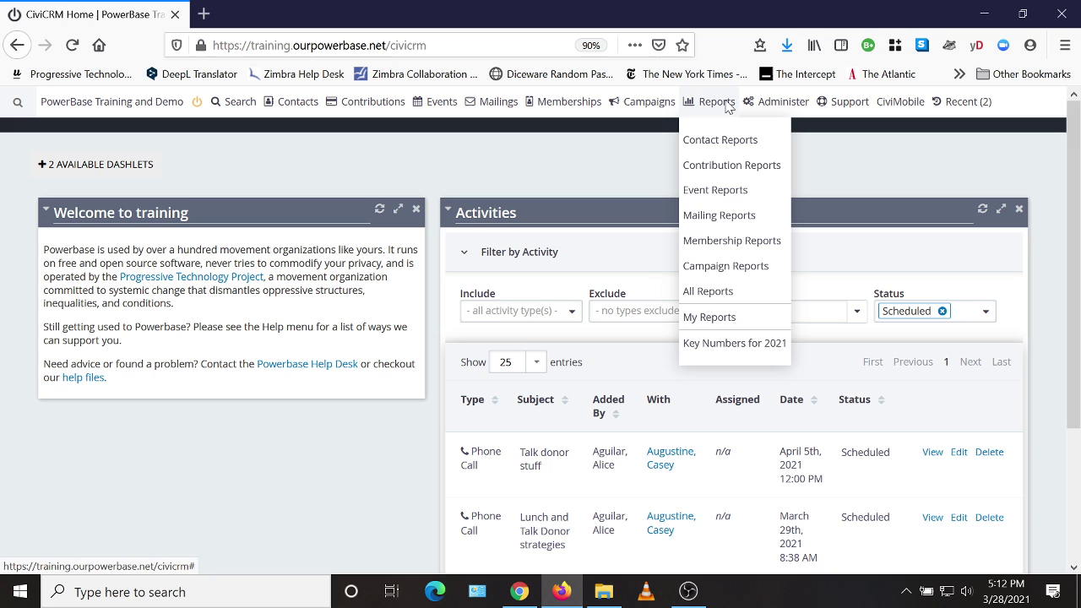
click(691, 294)
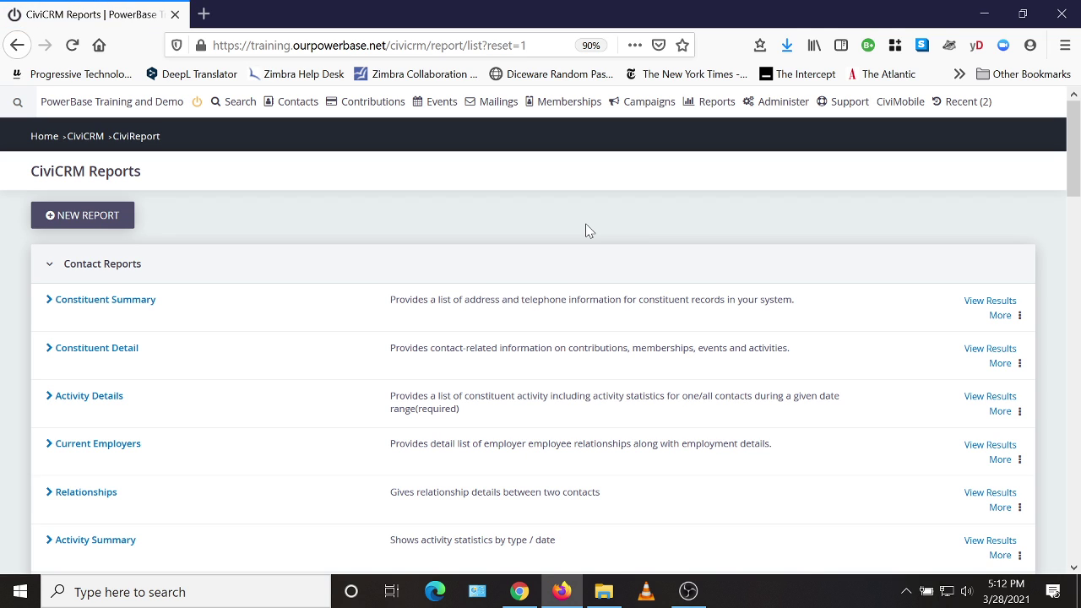
click(89, 220)
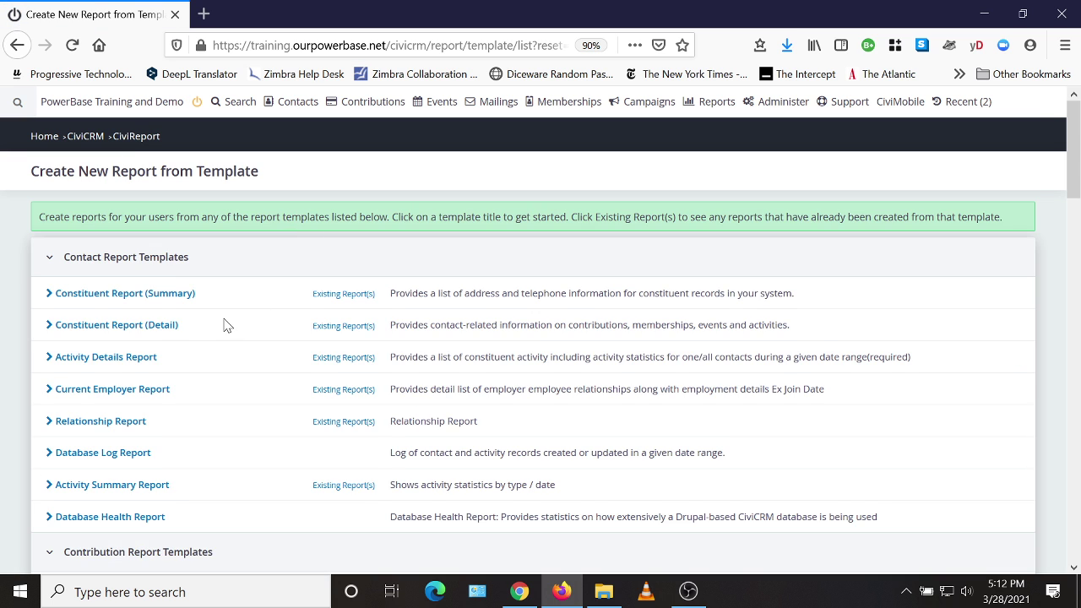
scroll(227, 326, down, 4)
scroll(160, 418, down, 2)
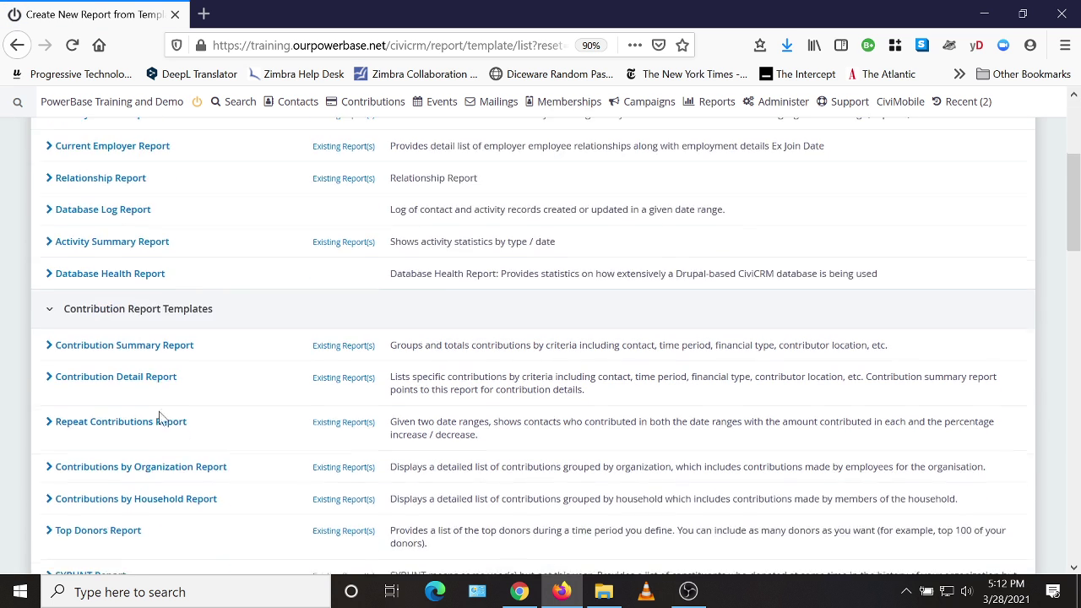
scroll(162, 422, down, 5)
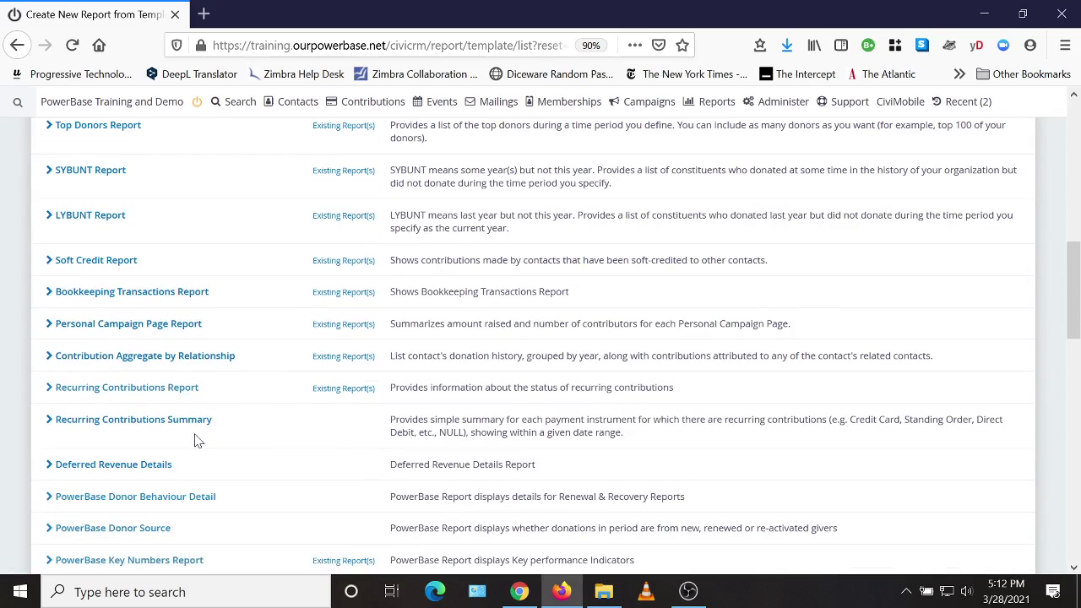
scroll(196, 440, down, 1)
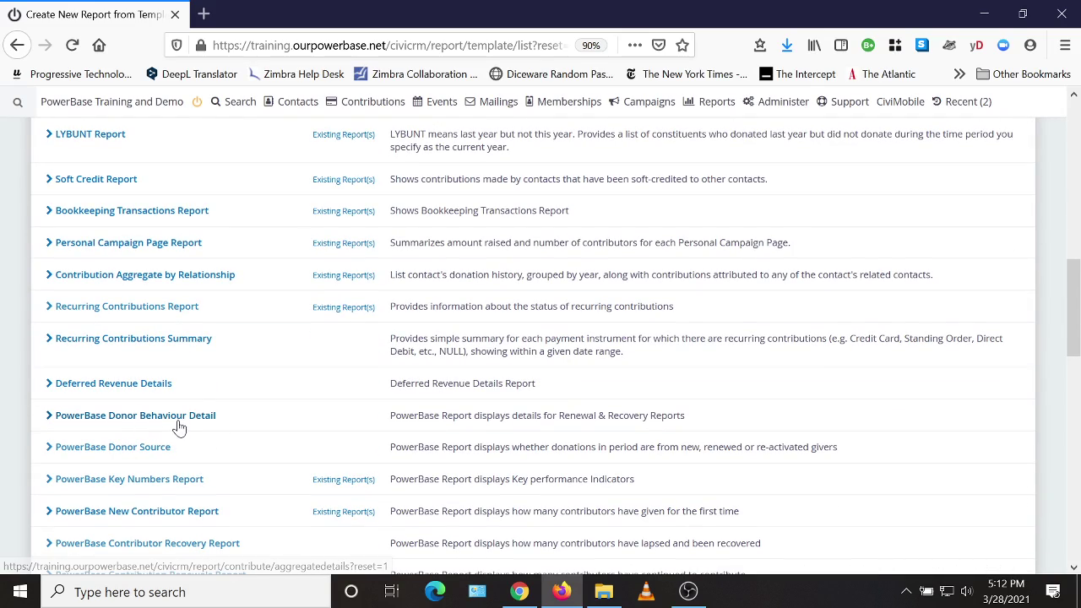
click(179, 423)
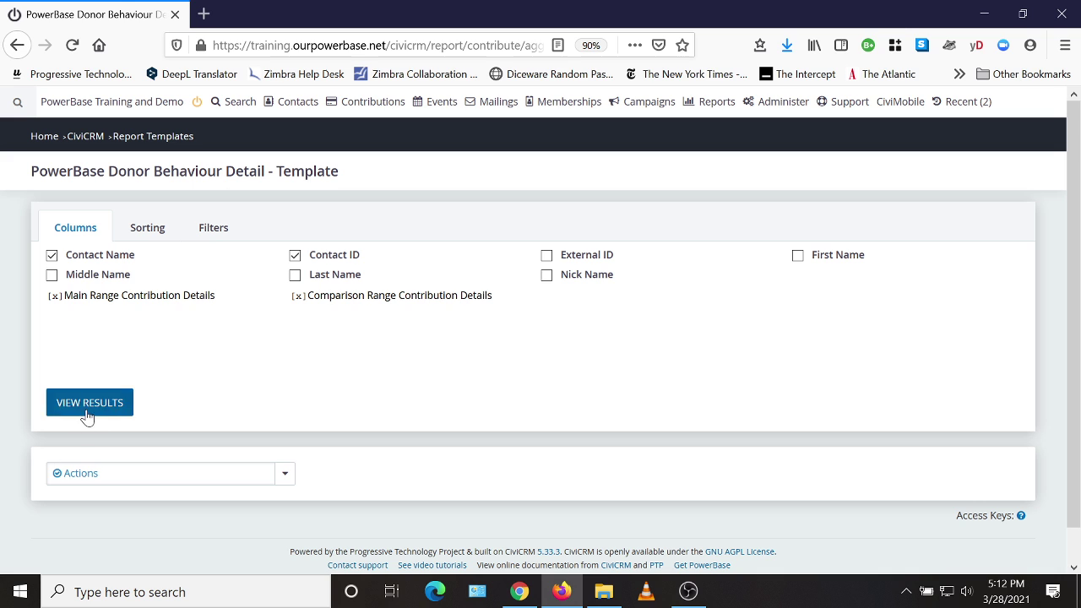
Step: Set the report's Comparison Date Range filter to a chosen range from 01/01/2018 to 12/31/2018
click(221, 232)
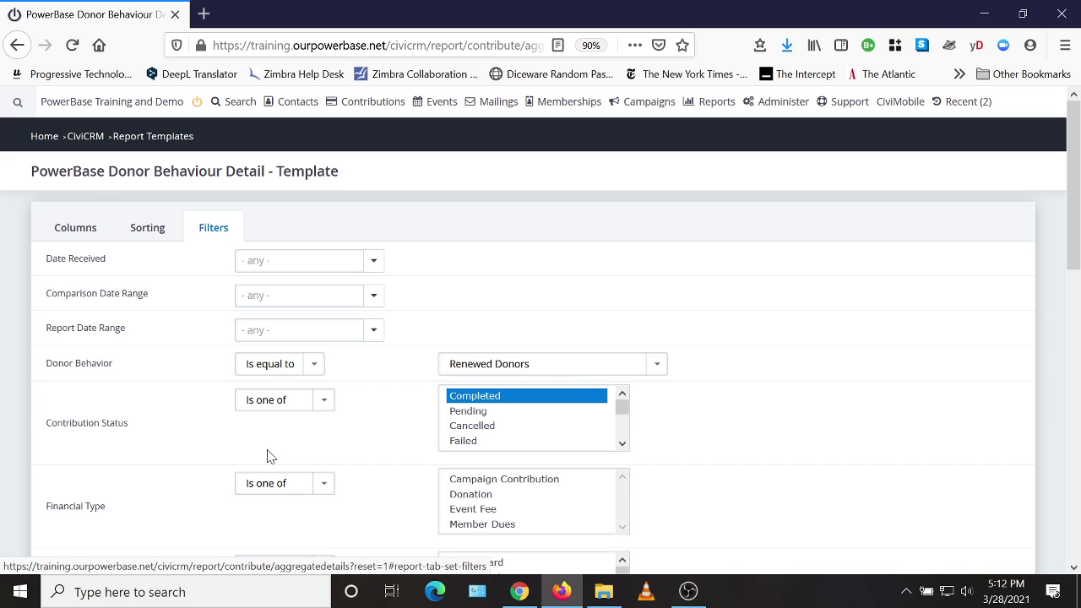
click(255, 302)
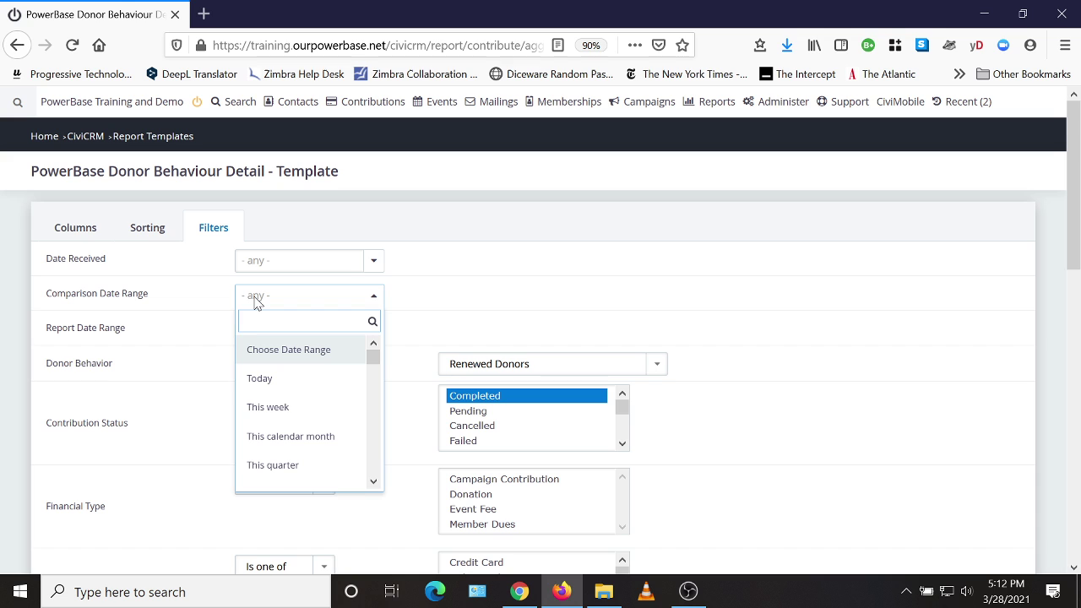
click(282, 359)
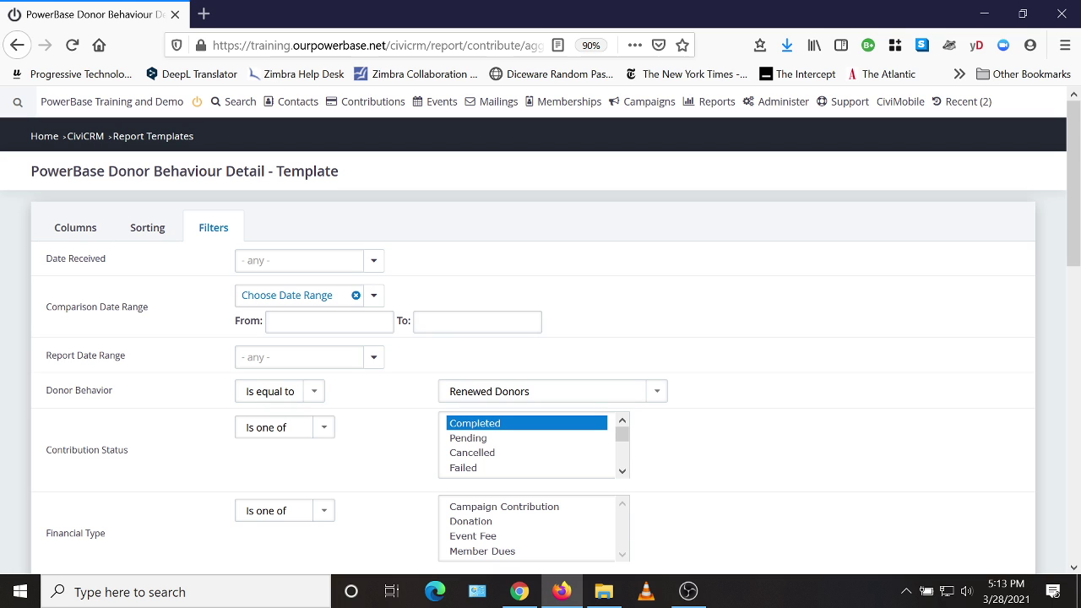
click(328, 322)
text(01/)
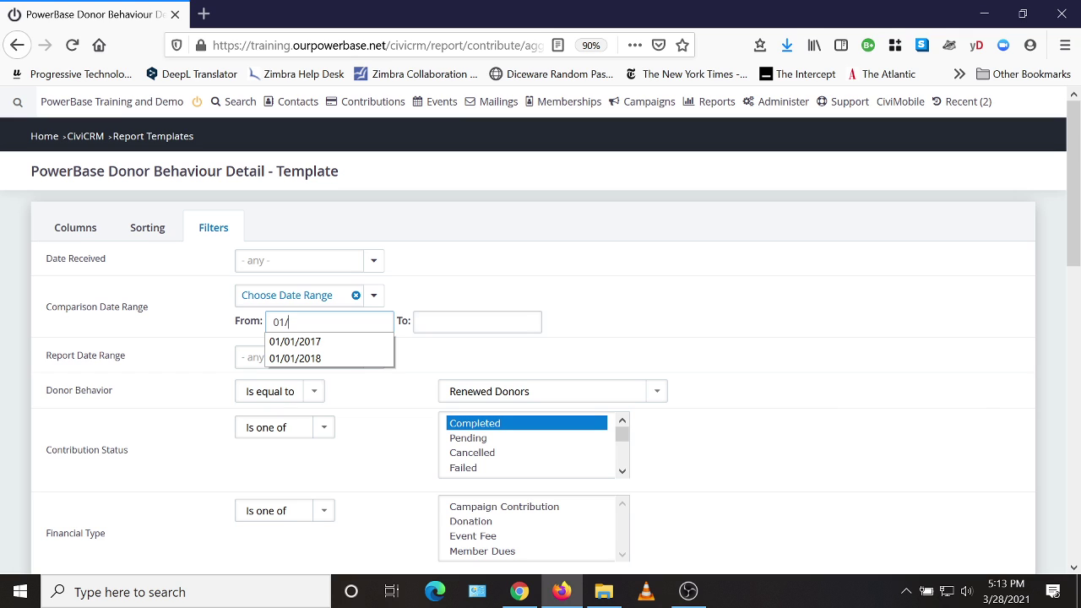
text(0)
click(328, 359)
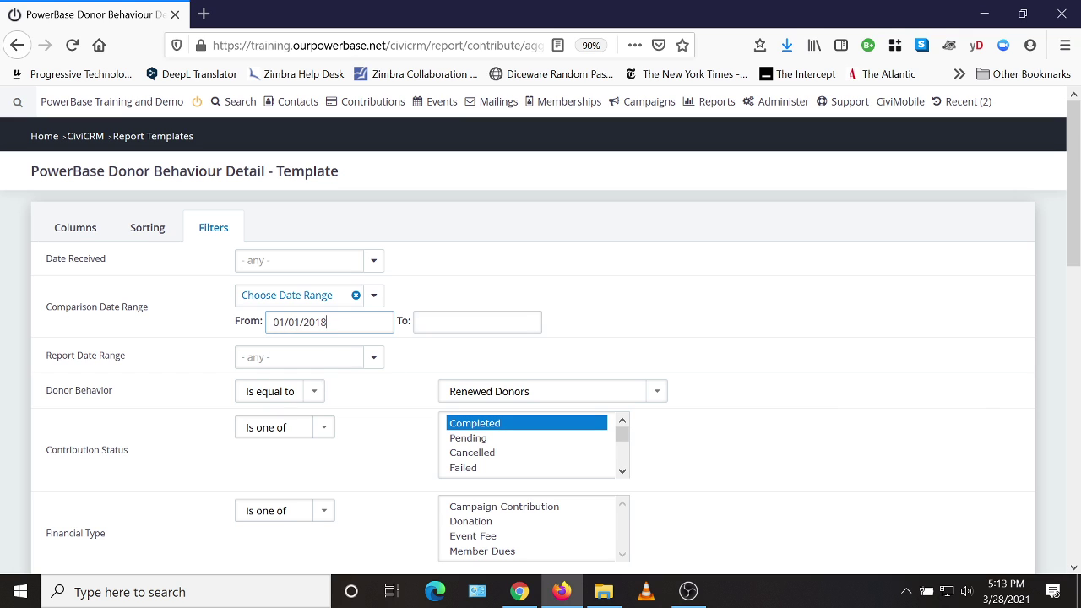
key(Tab)
text(12/31)
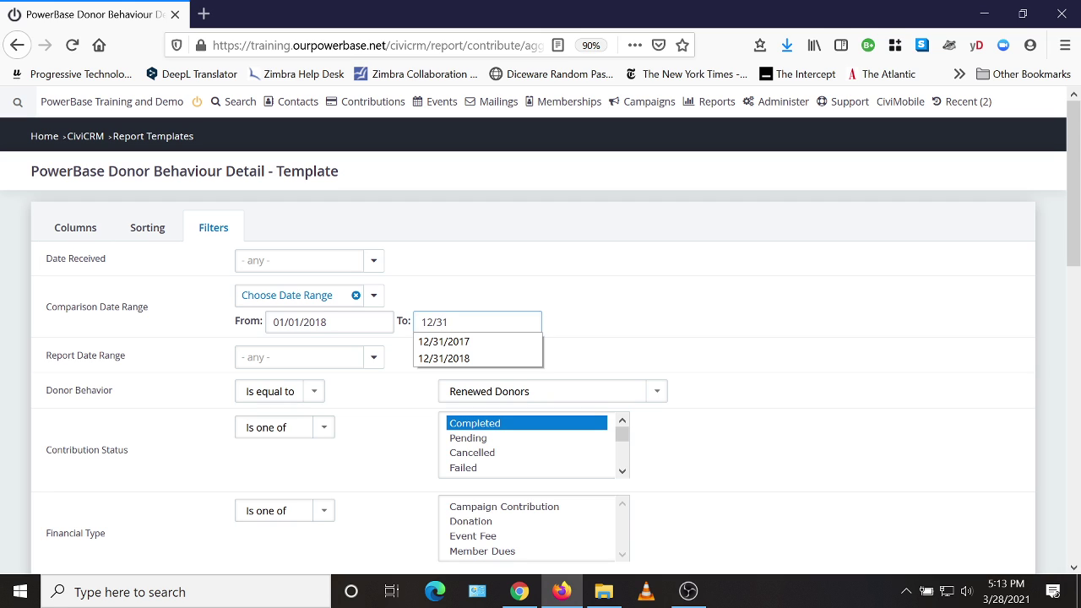
click(456, 359)
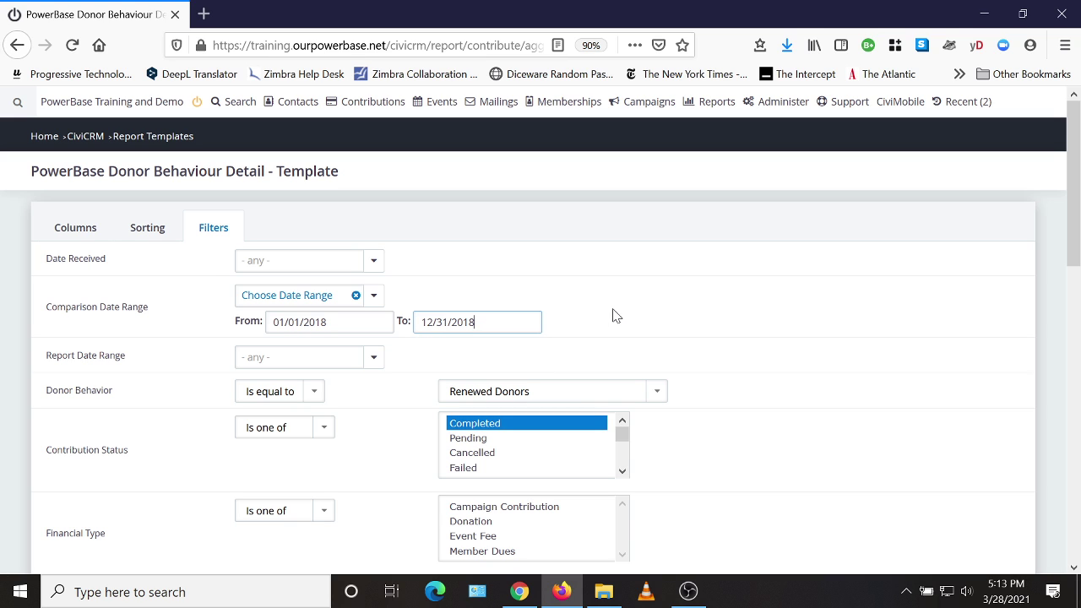
Step: Filter for Lapsed Donors from Comparison Period with the financial type Donation, and view the results
click(599, 390)
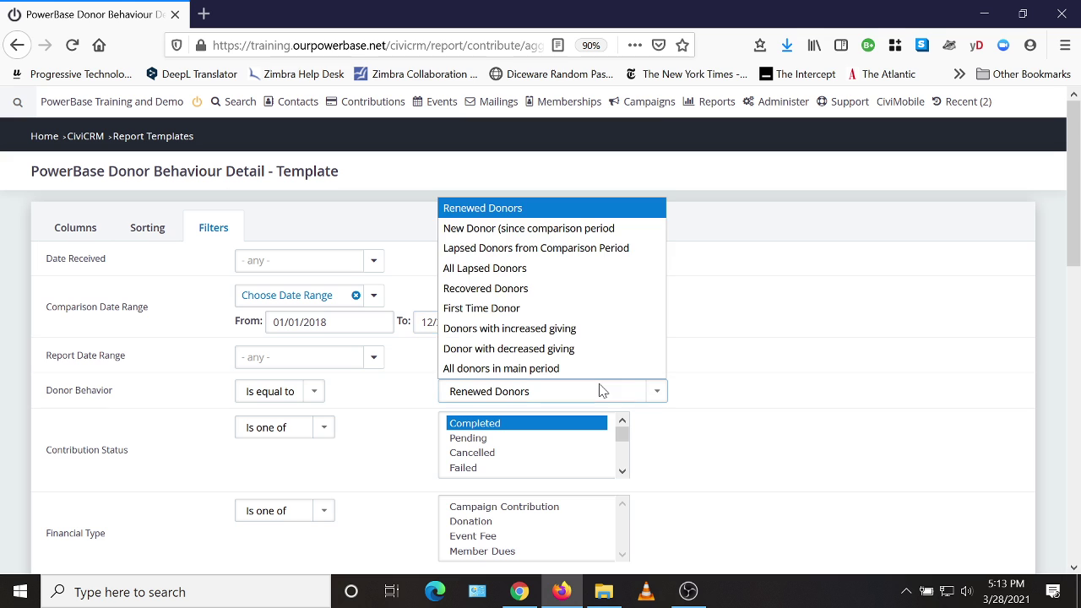
click(546, 250)
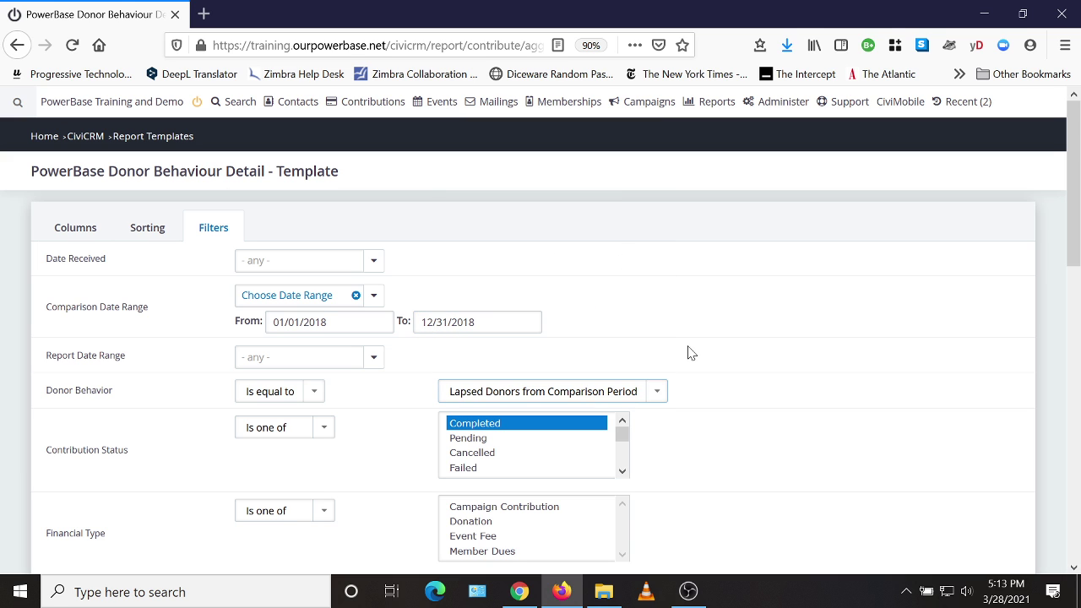
scroll(731, 400, down, 2)
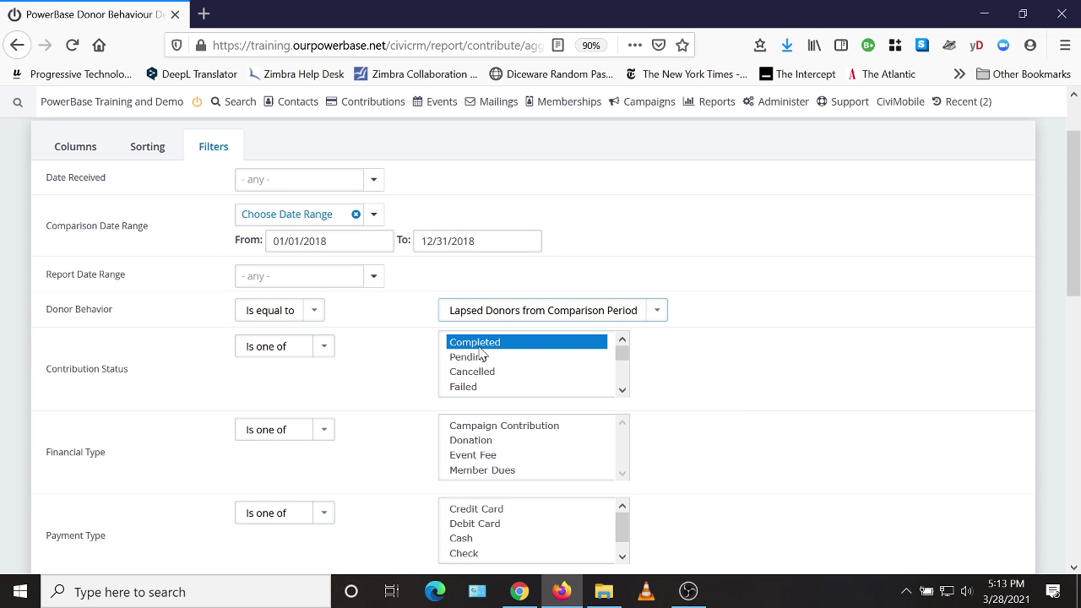
click(474, 441)
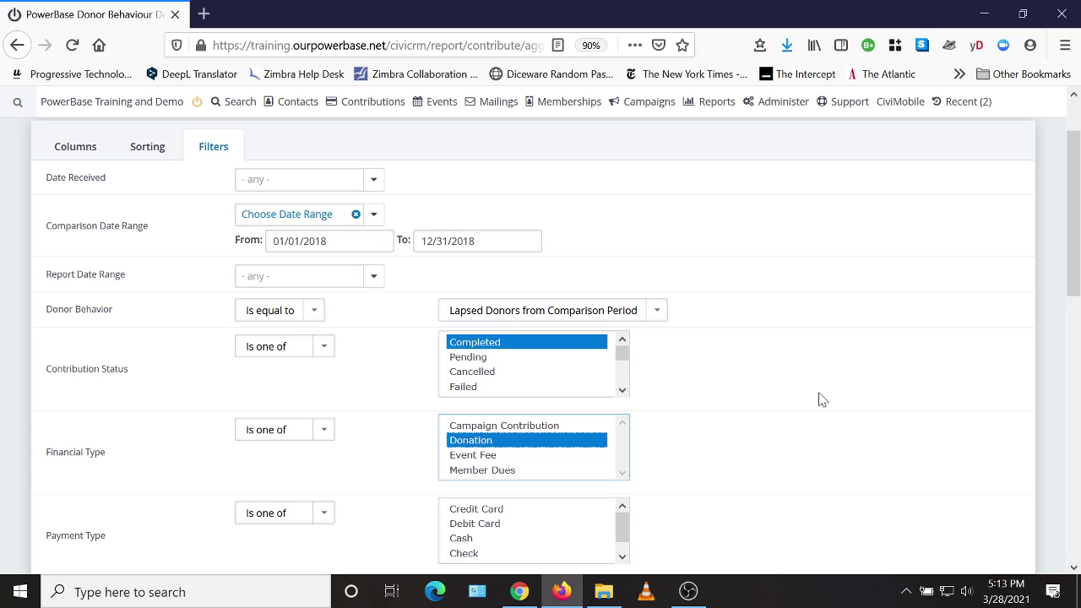
scroll(820, 401, down, 4)
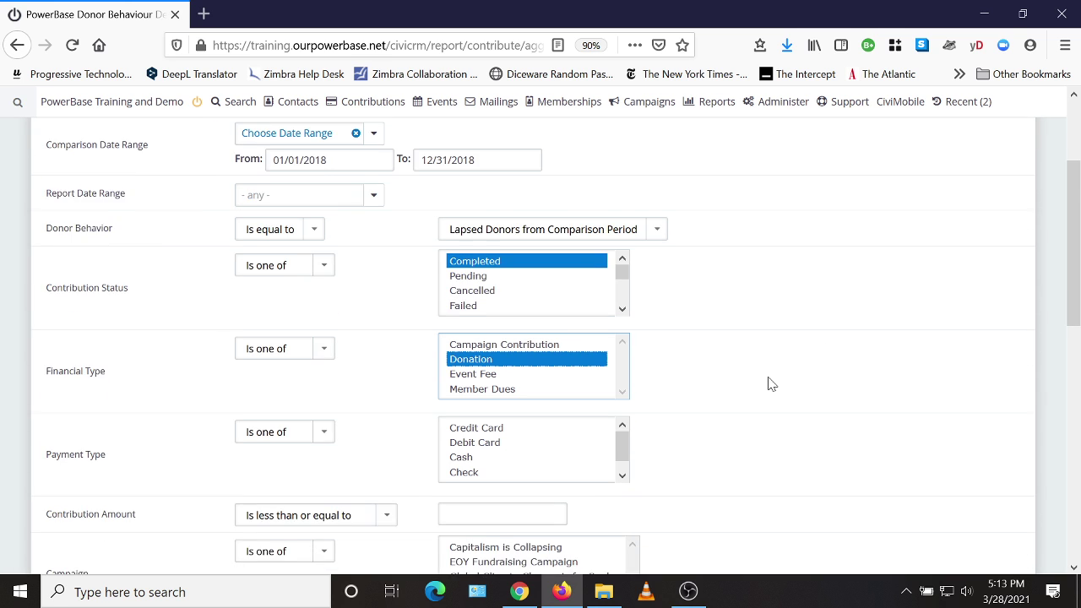
scroll(764, 367, down, 12)
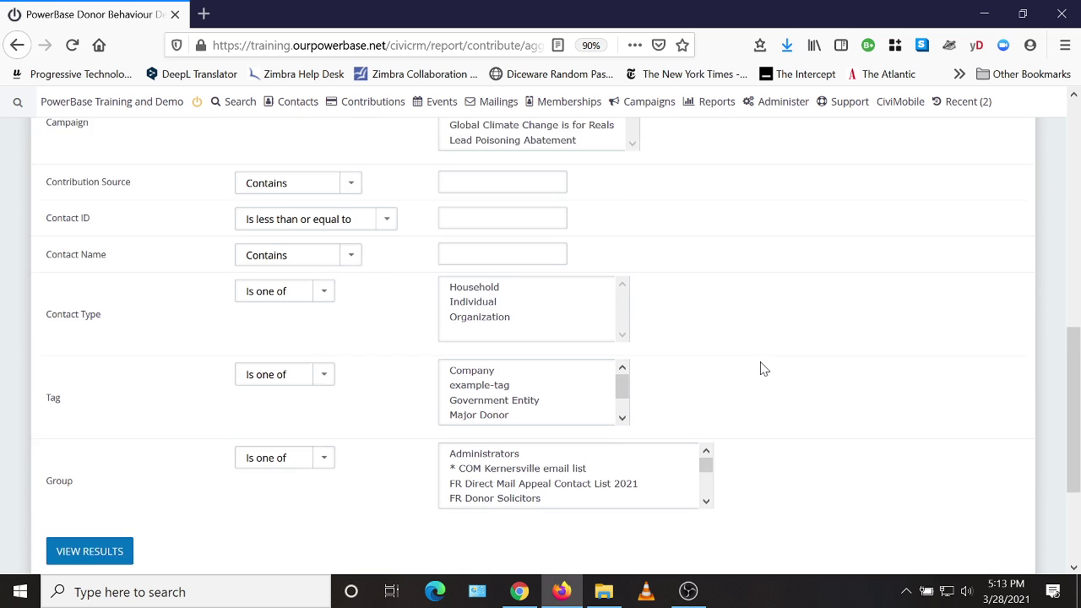
click(101, 372)
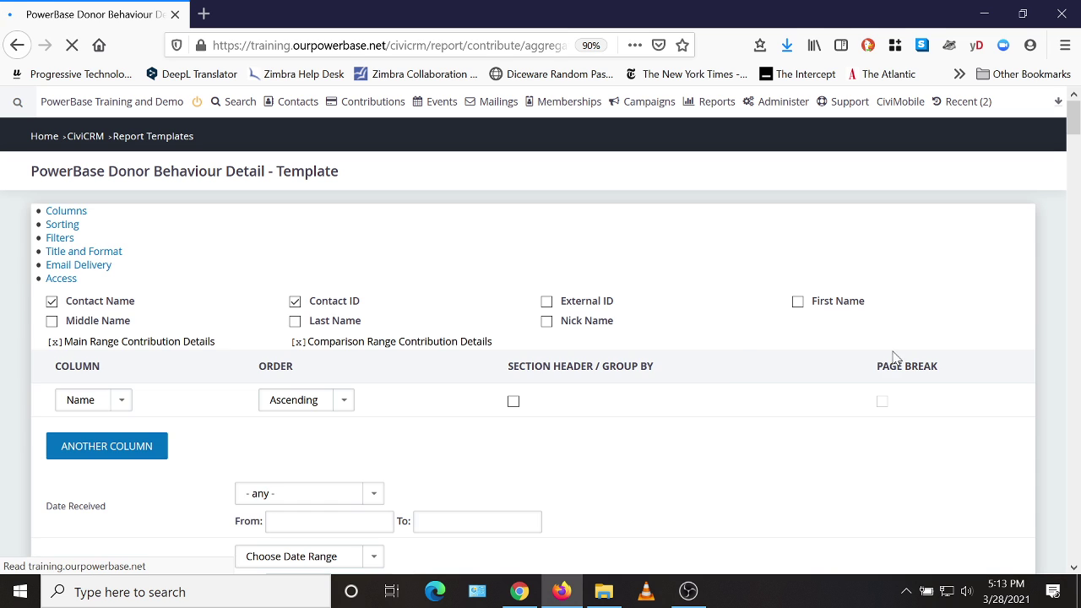
Step: Review the report results and open the contribution history of the donor with the 11-17-2018 donation in a separate browser tab
scroll(420, 346, down, 2)
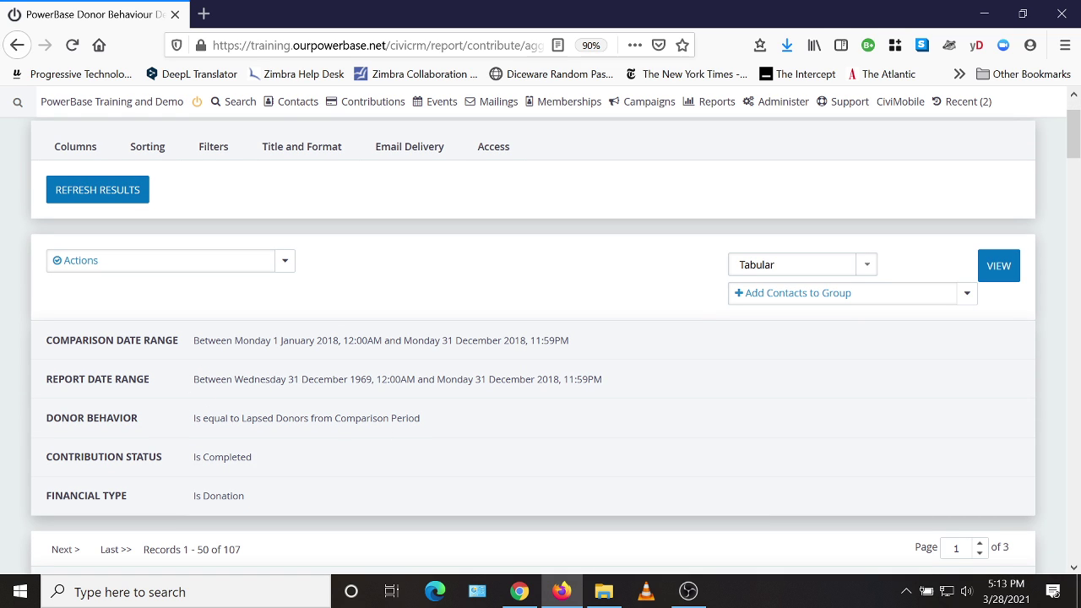
scroll(667, 434, down, 3)
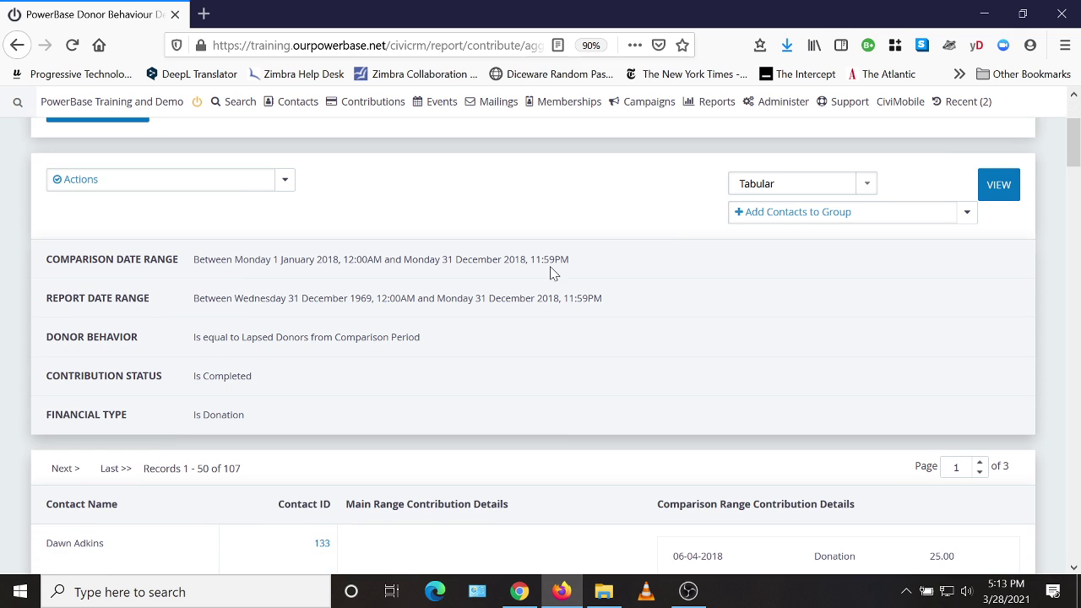
scroll(709, 326, down, 4)
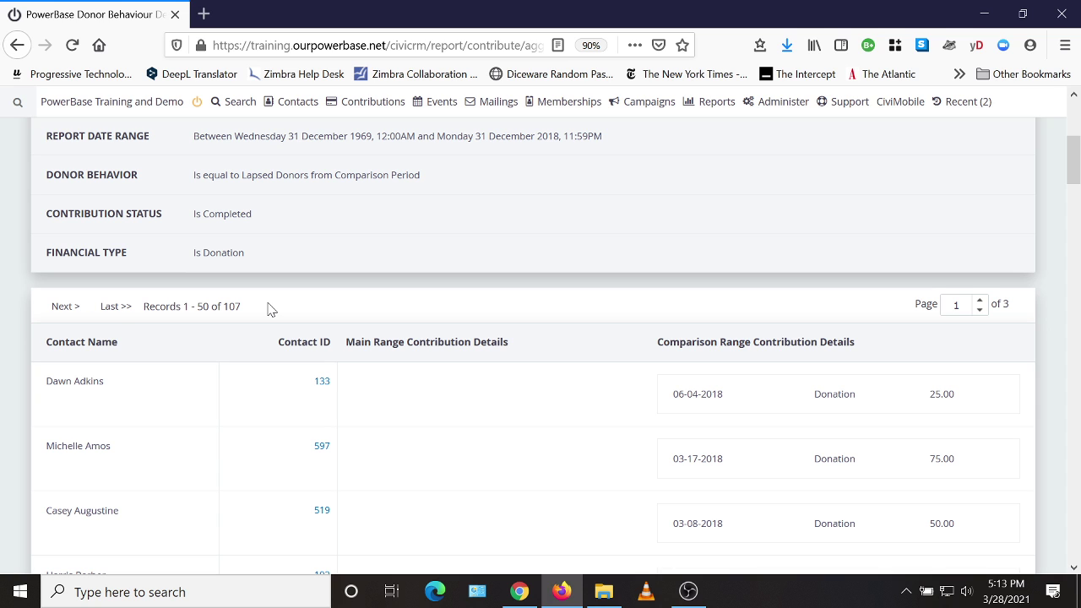
scroll(502, 441, down, 2)
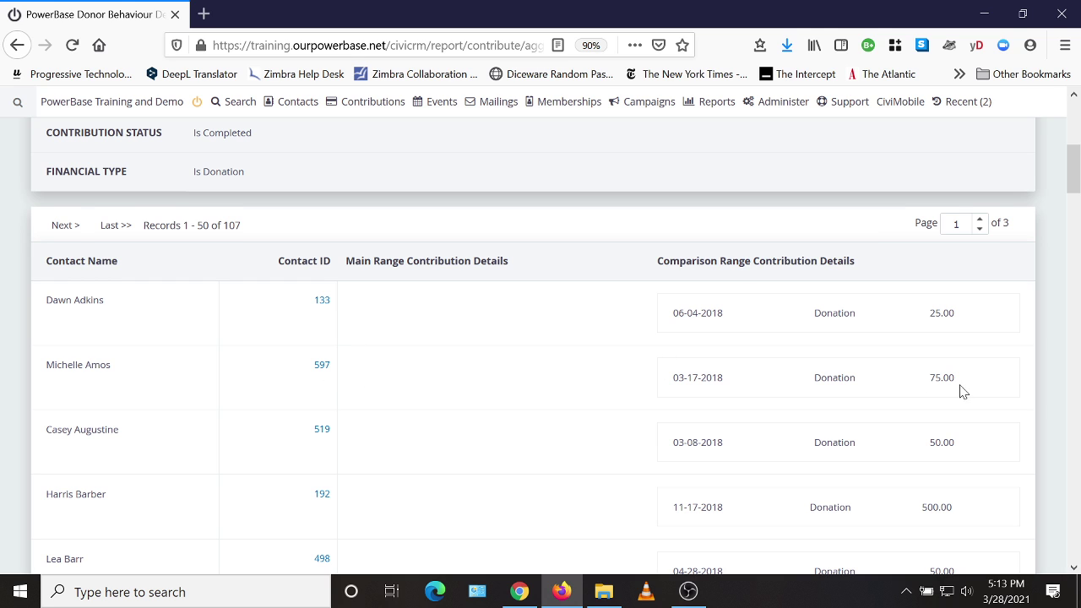
scroll(955, 397, down, 2)
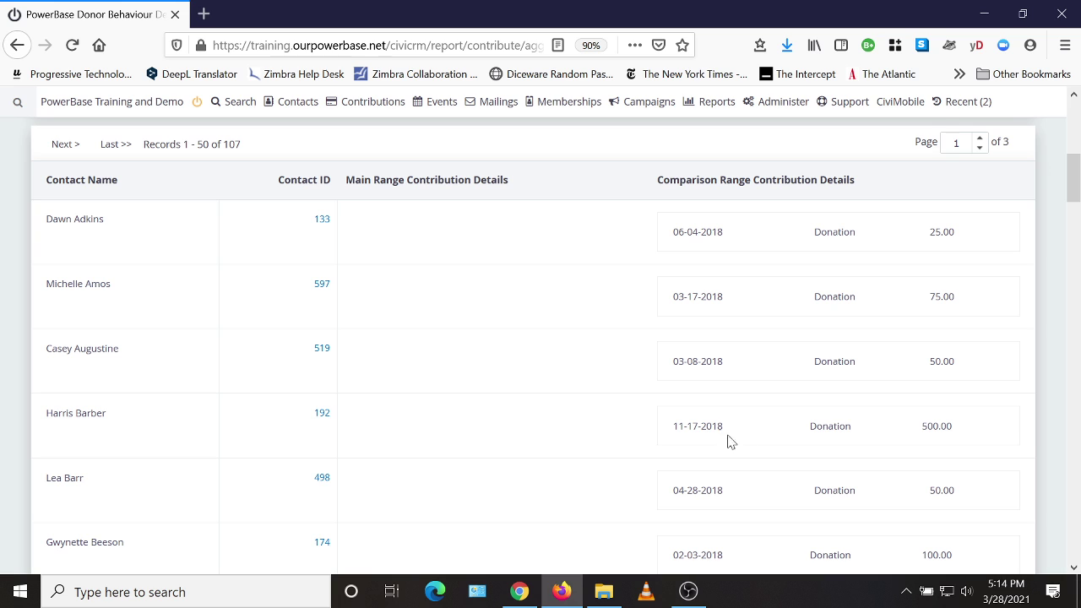
right_click(324, 422)
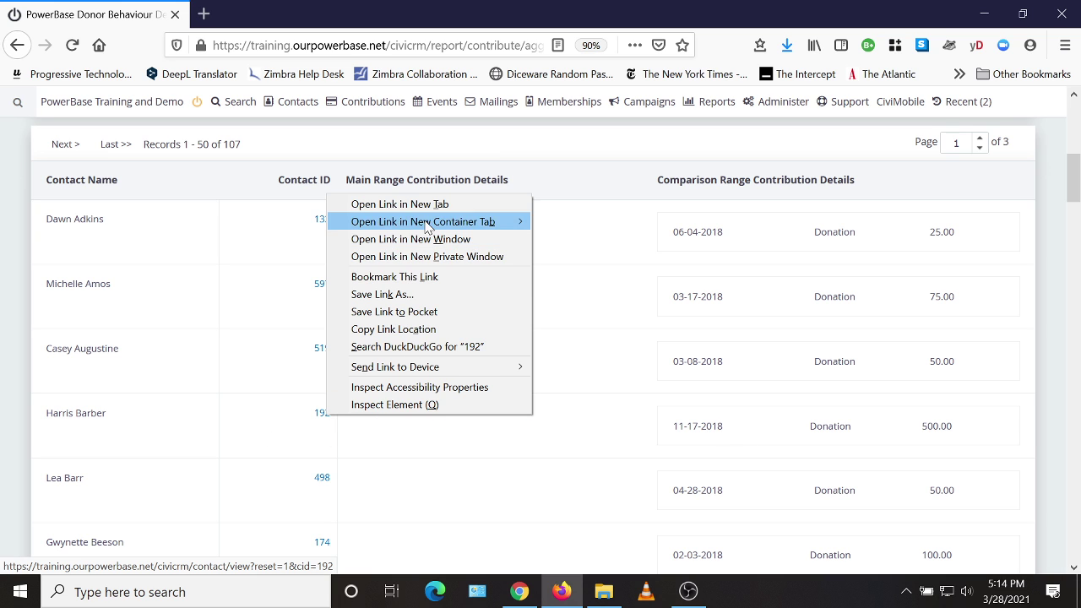
click(389, 203)
click(290, 20)
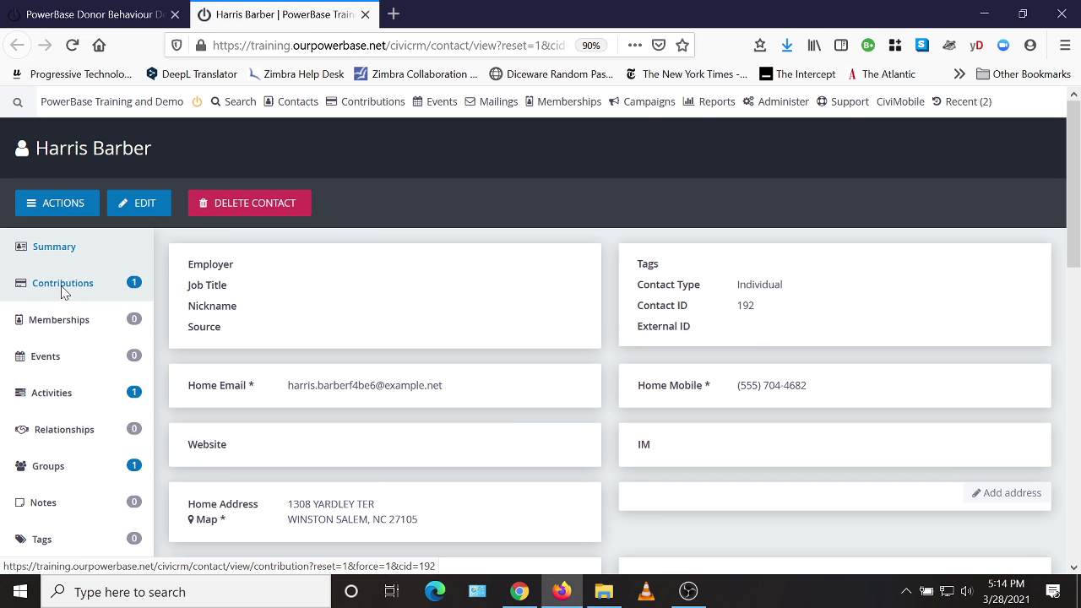
click(62, 288)
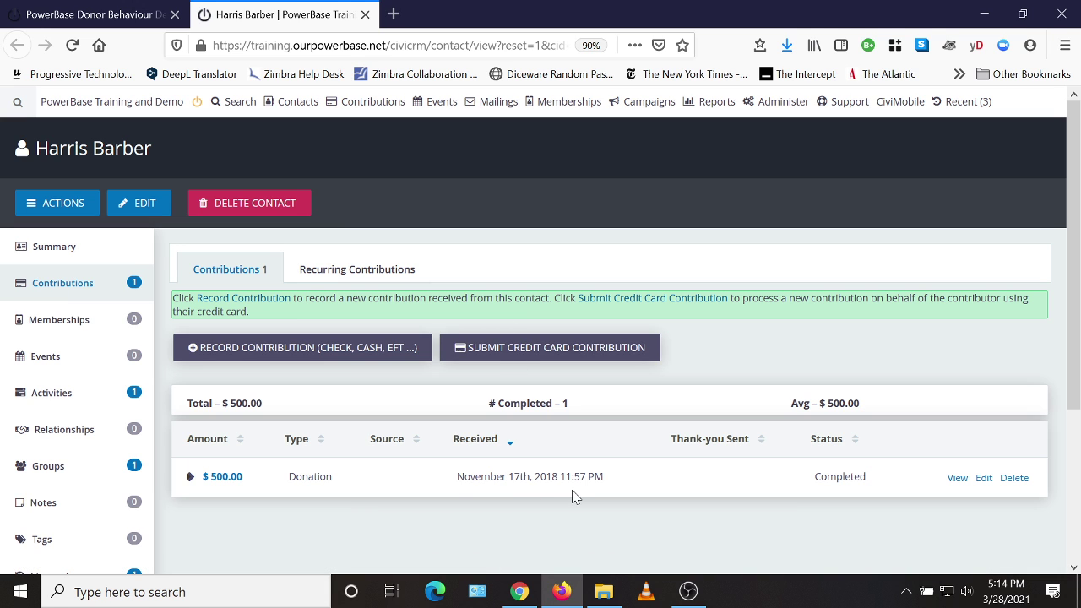
Step: Return to the donor report, check the groups available for adding its contacts, and look through the donor list
click(108, 20)
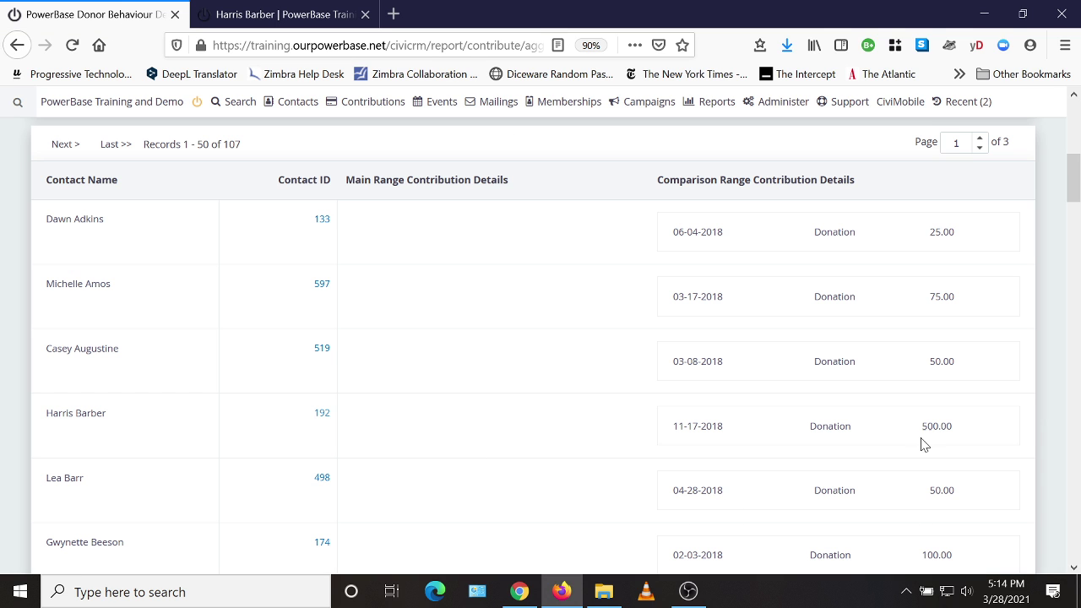
scroll(925, 445, down, 2)
scroll(958, 566, up, 8)
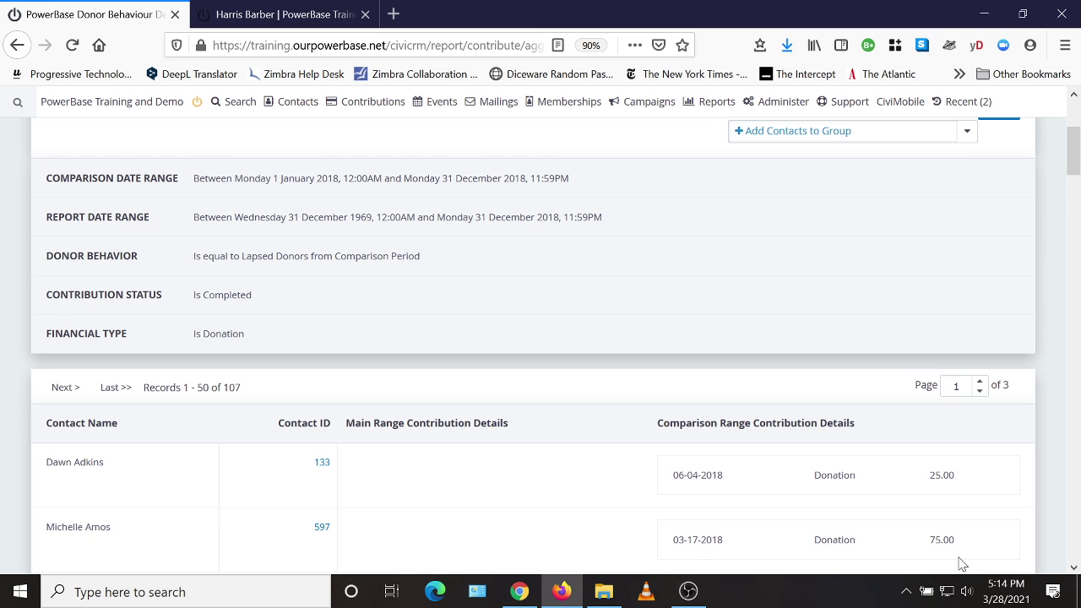
scroll(960, 557, up, 2)
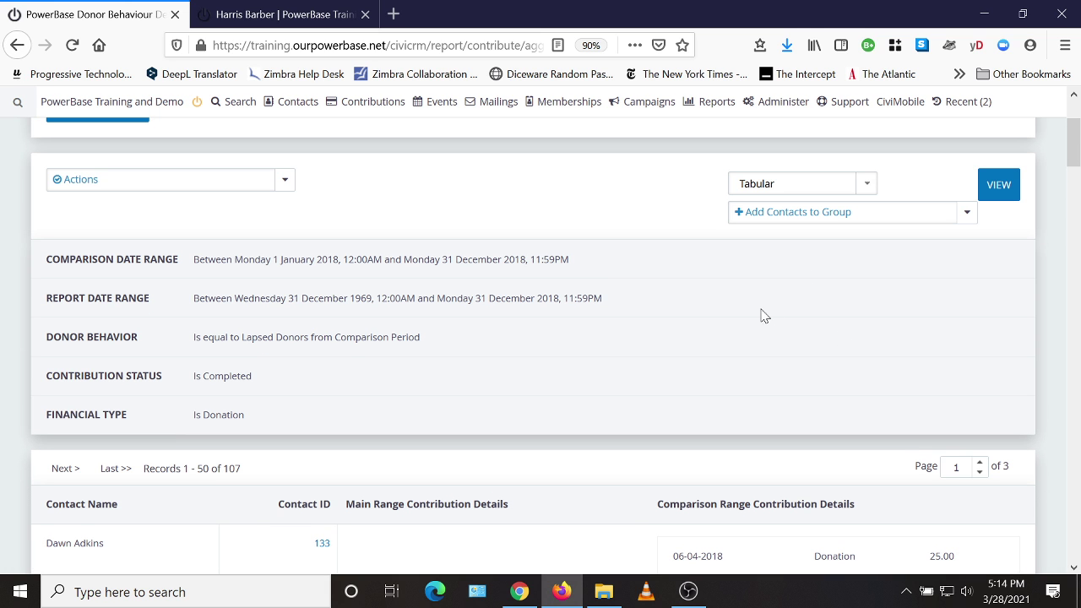
scroll(460, 270, up, 4)
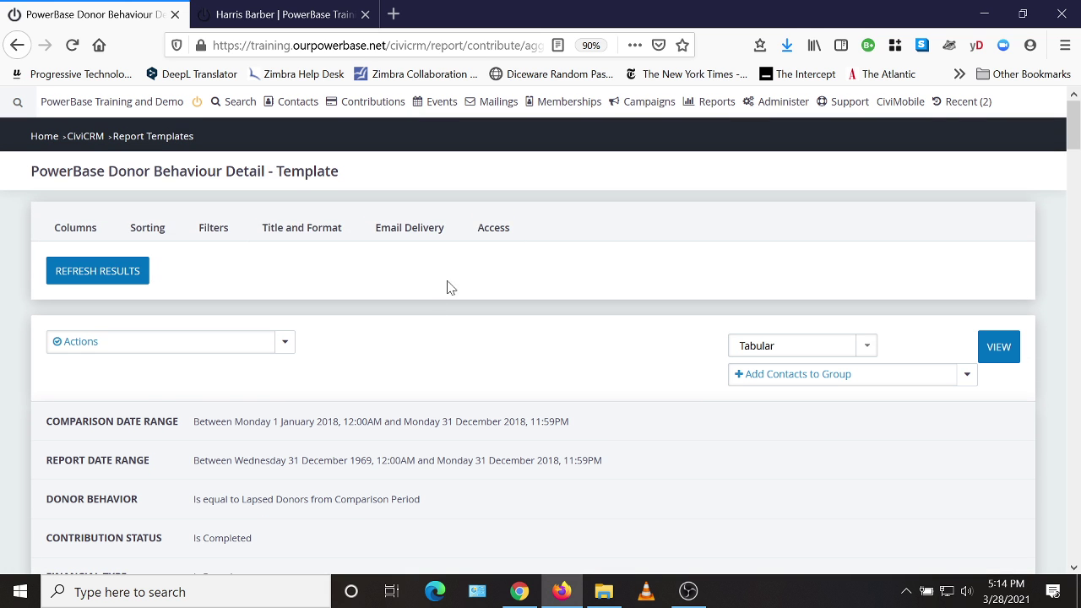
click(799, 380)
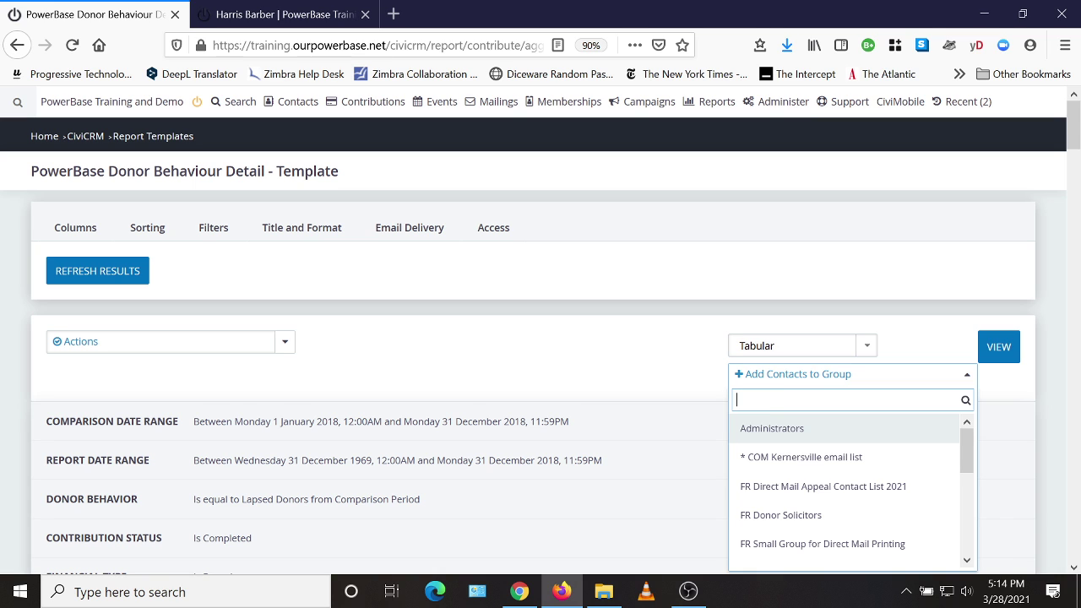
click(670, 382)
scroll(582, 419, down, 5)
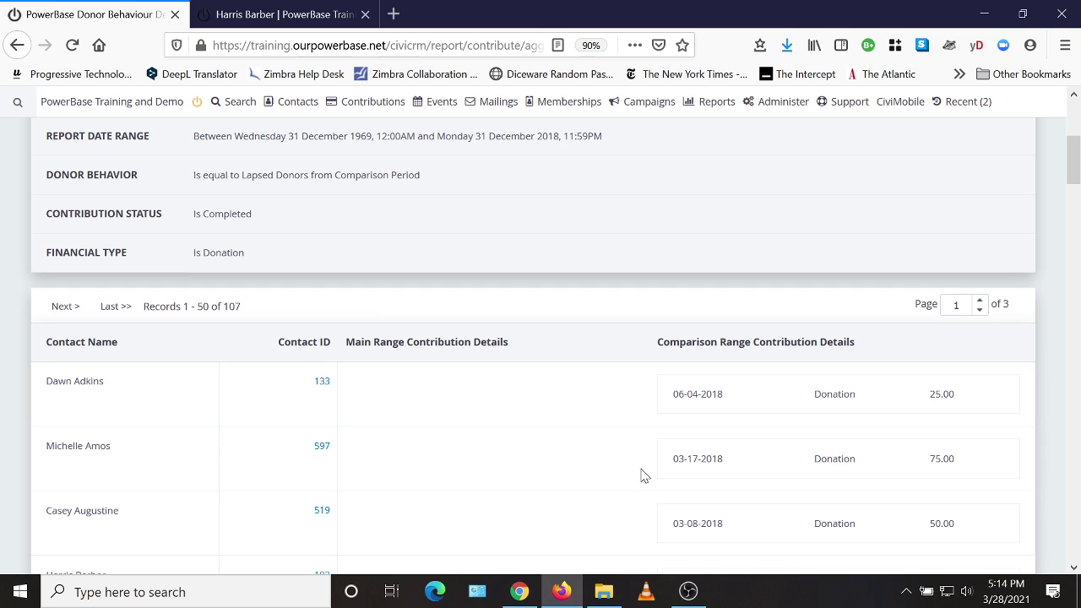
scroll(782, 532, down, 5)
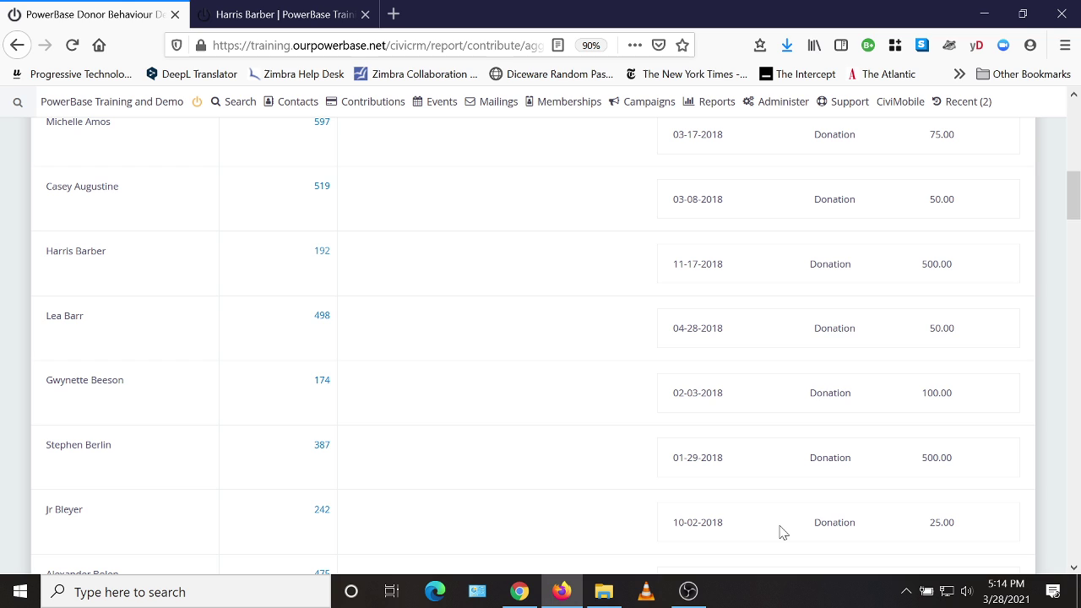